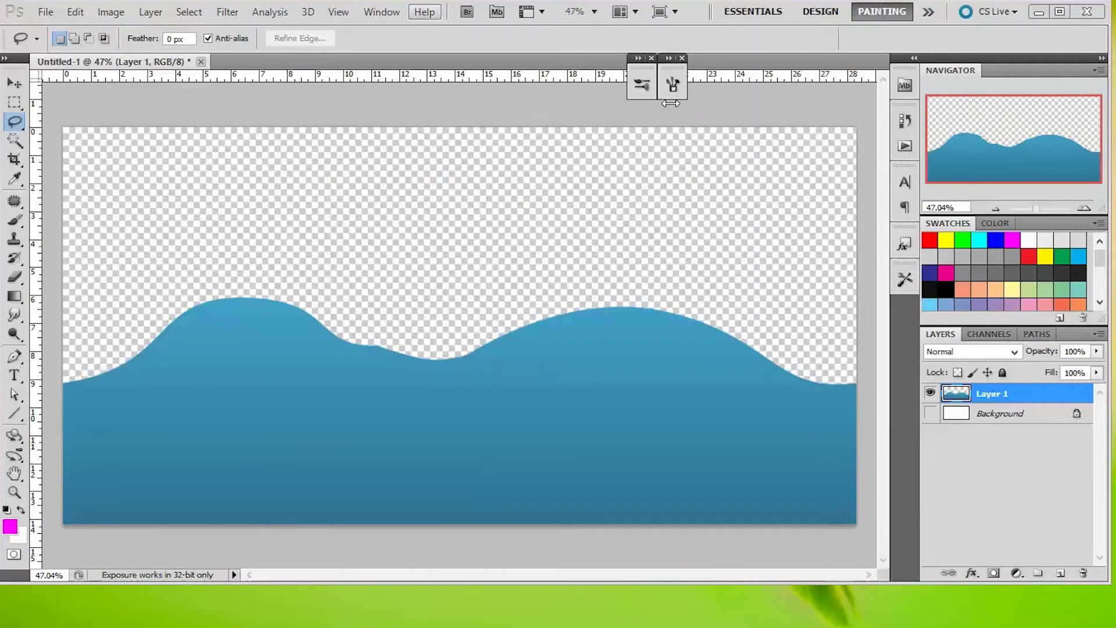
Show the Brush Presets list and switch to the Brush tool.
left_click(644, 87)
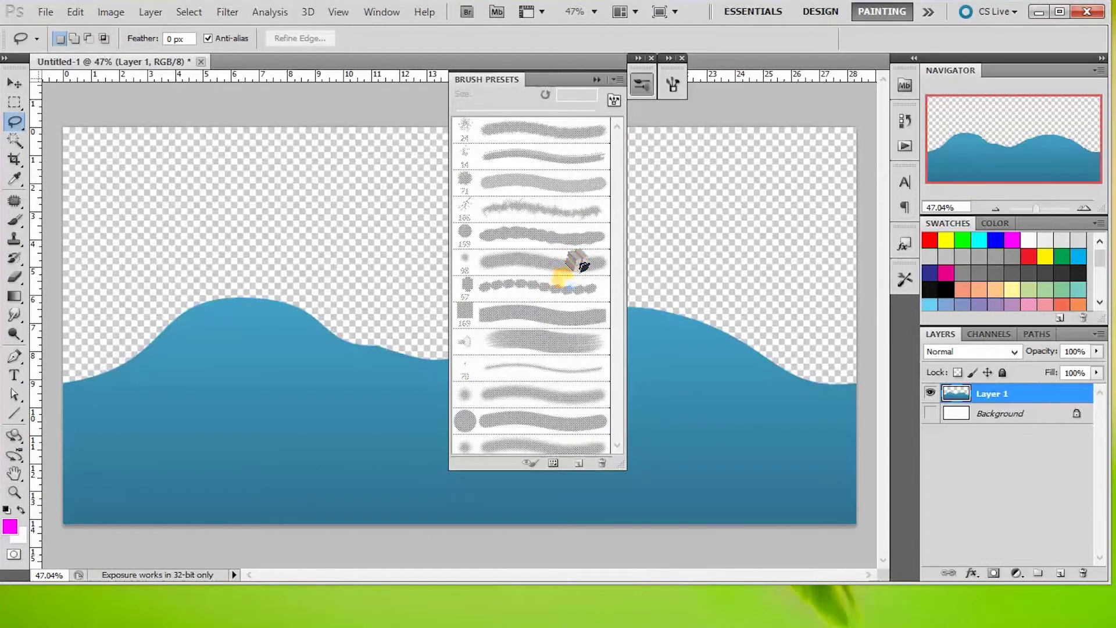
left_click(16, 221)
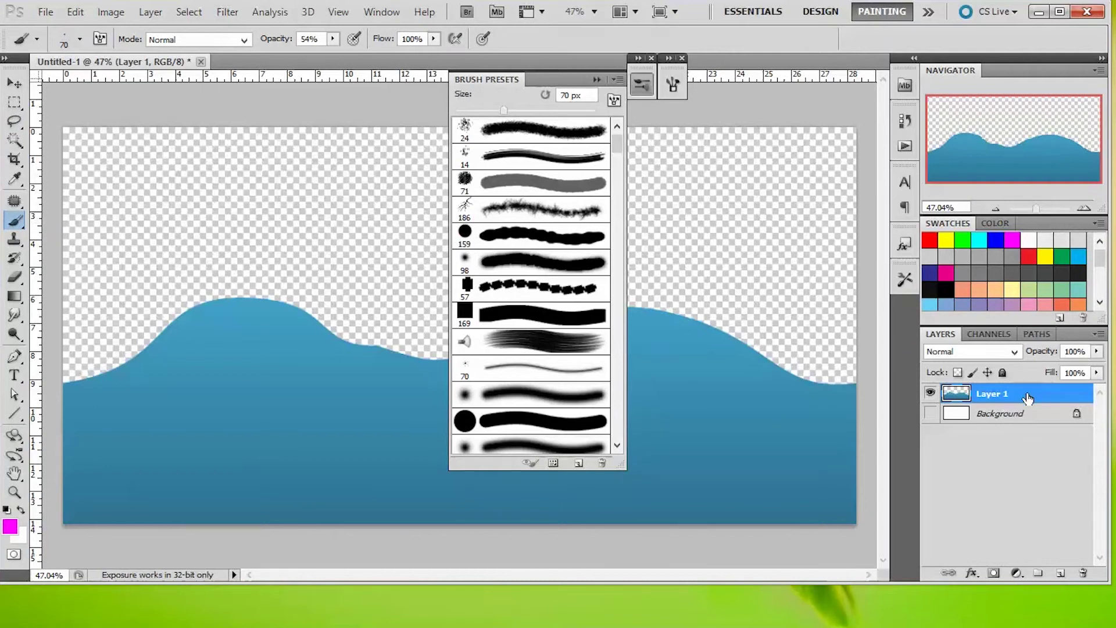
Add an empty Layer 2 for the trees and scroll down the Brush Presets list.
left_click(1060, 572)
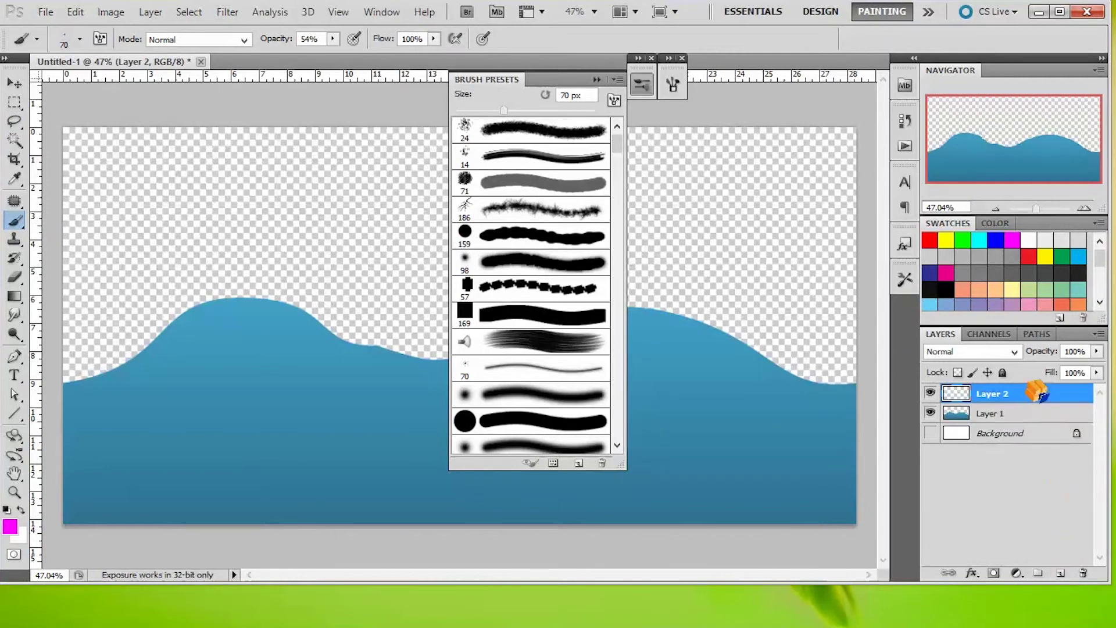
left_click_drag(1039, 392, 1033, 404)
left_click_drag(619, 148, 628, 427)
Choose the 575 px tree brush, test-stamp it on the left hill, then undo it.
left_click(464, 361)
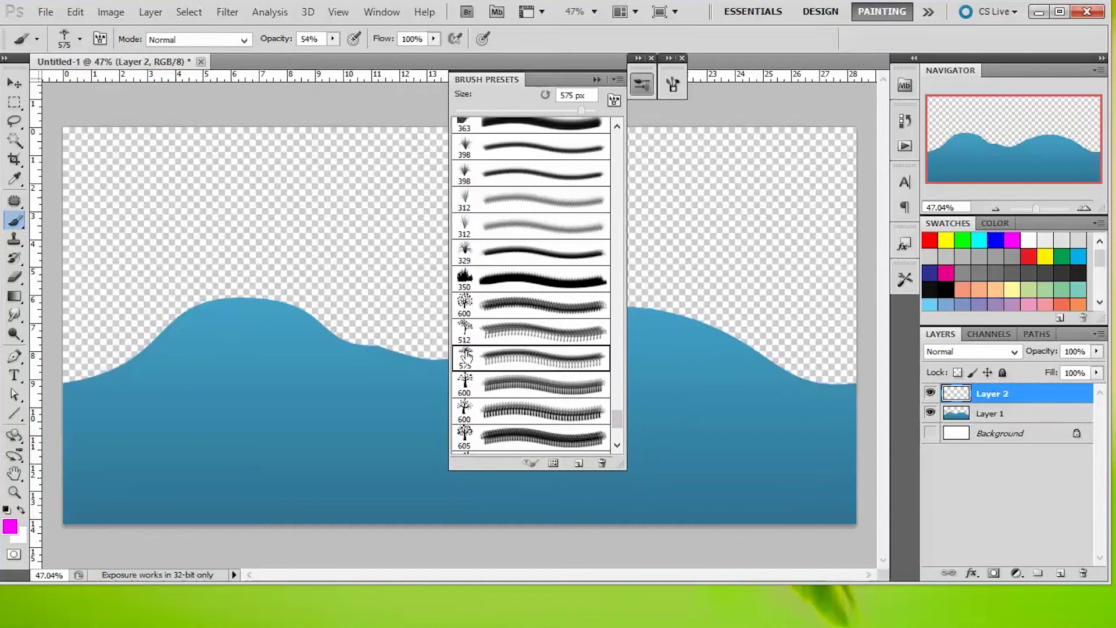
left_click(249, 264)
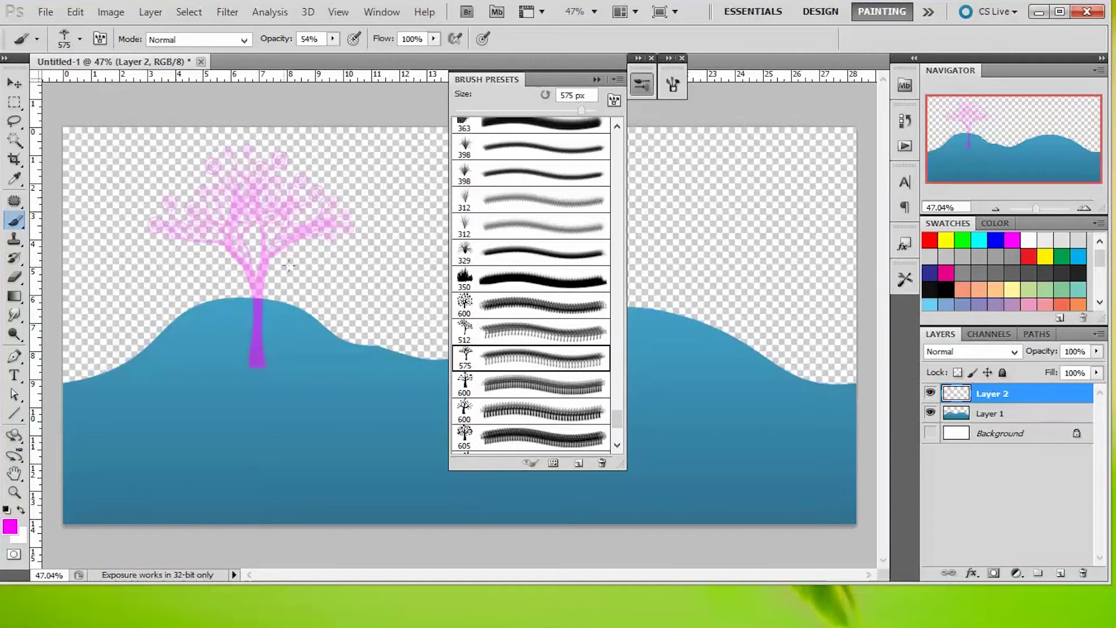
key("ctrl+z")
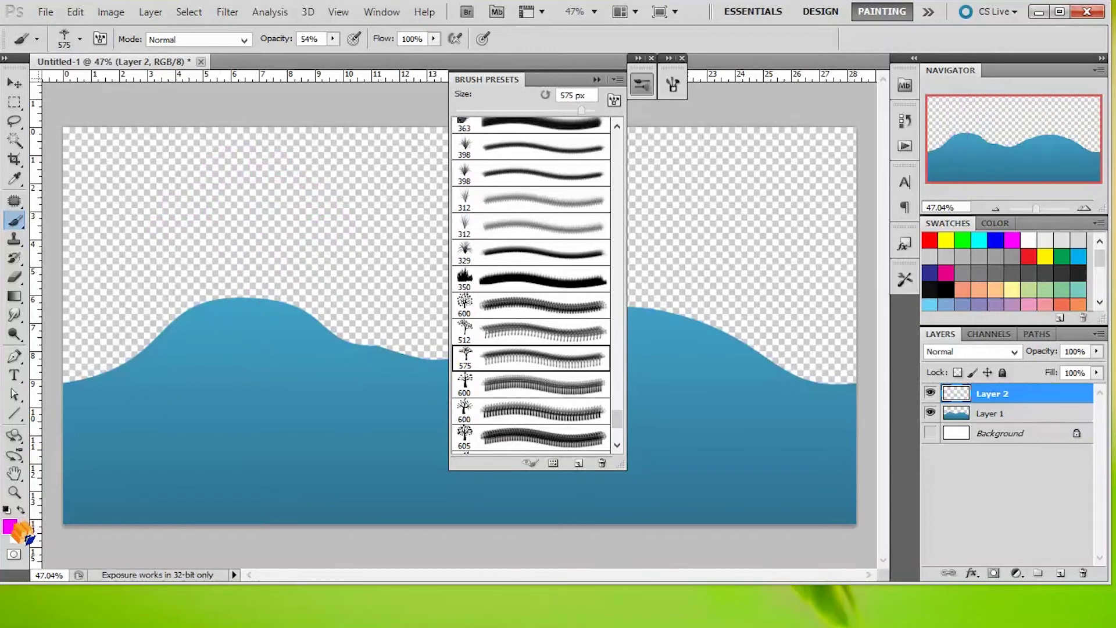
Sample the hills' blue #3d90b3 in the Color Picker as the foreground colour.
left_click(14, 525)
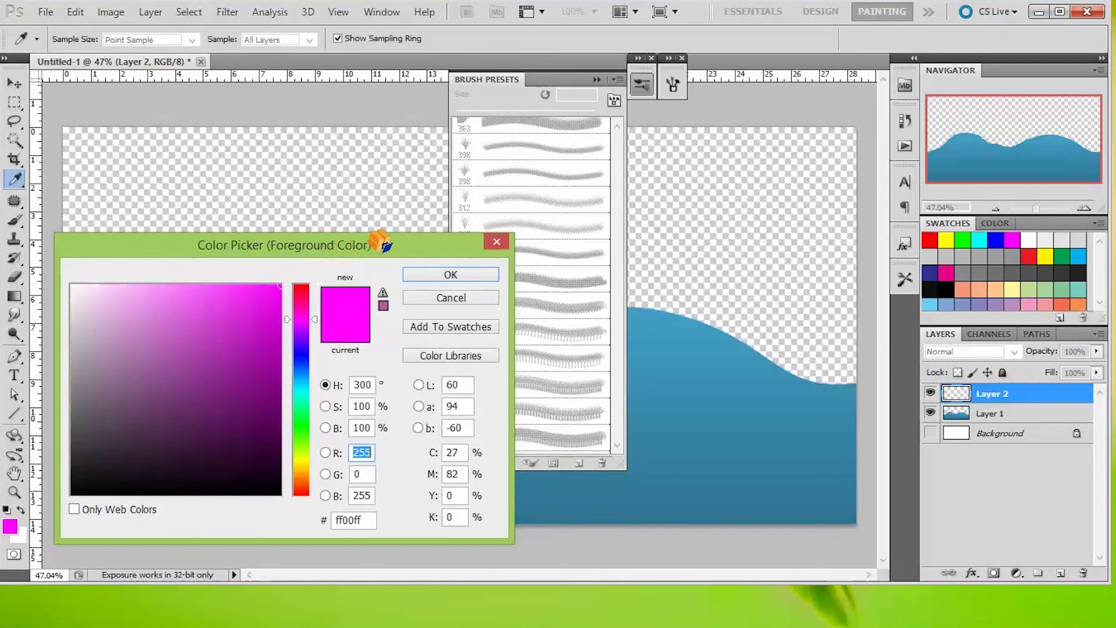
left_click_drag(380, 241, 550, 227)
left_click(167, 379)
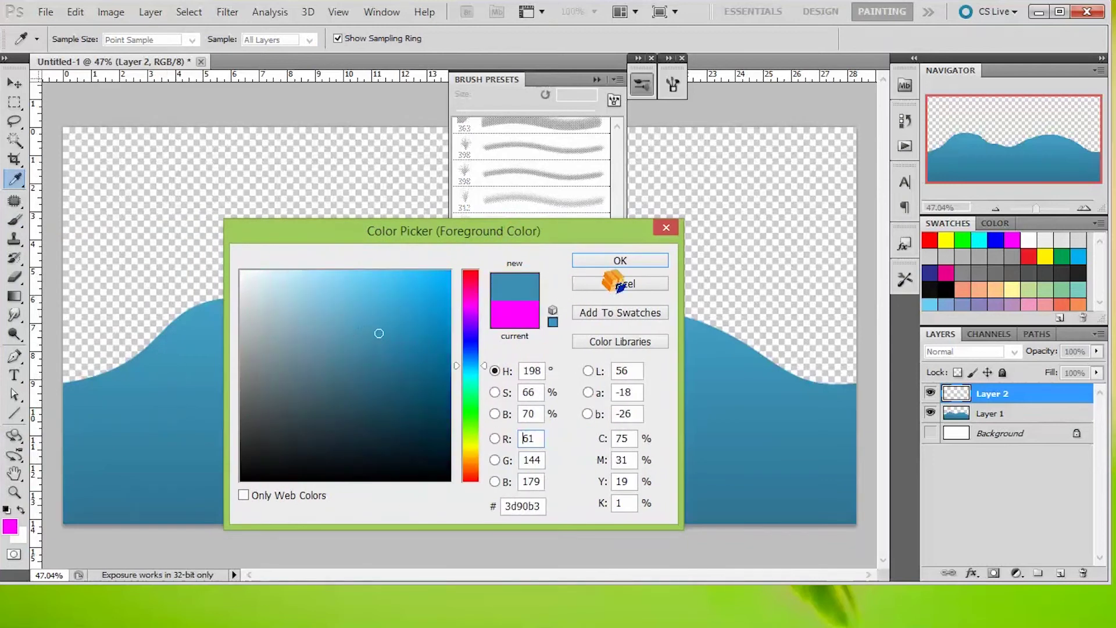
left_click(626, 261)
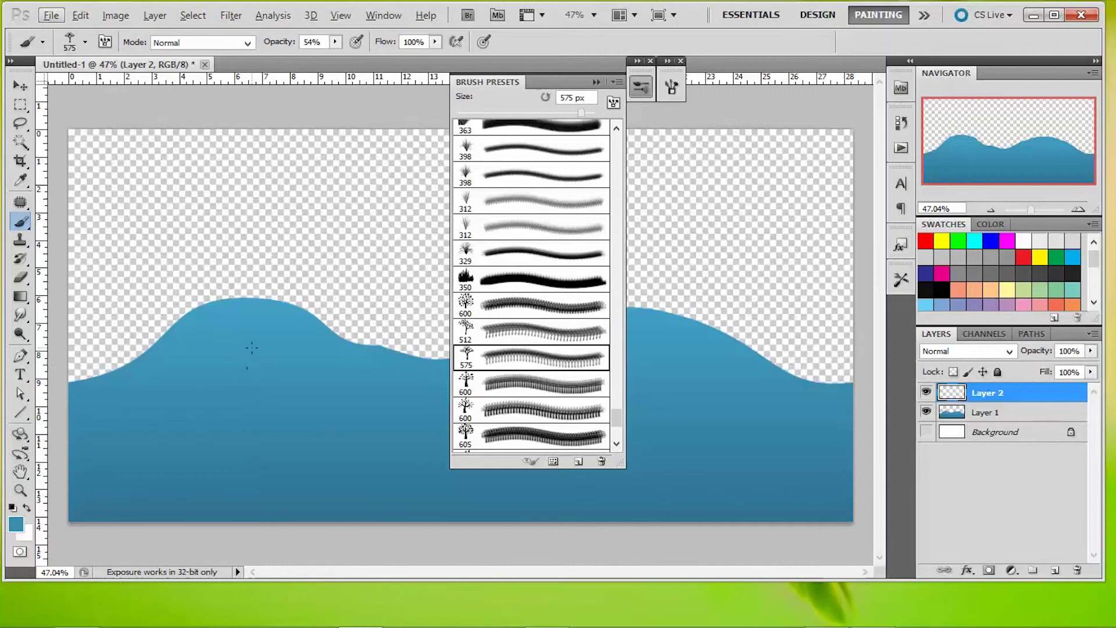
Undo a faint blue tree stamp and raise the brush opacity to 100%.
left_click(270, 279)
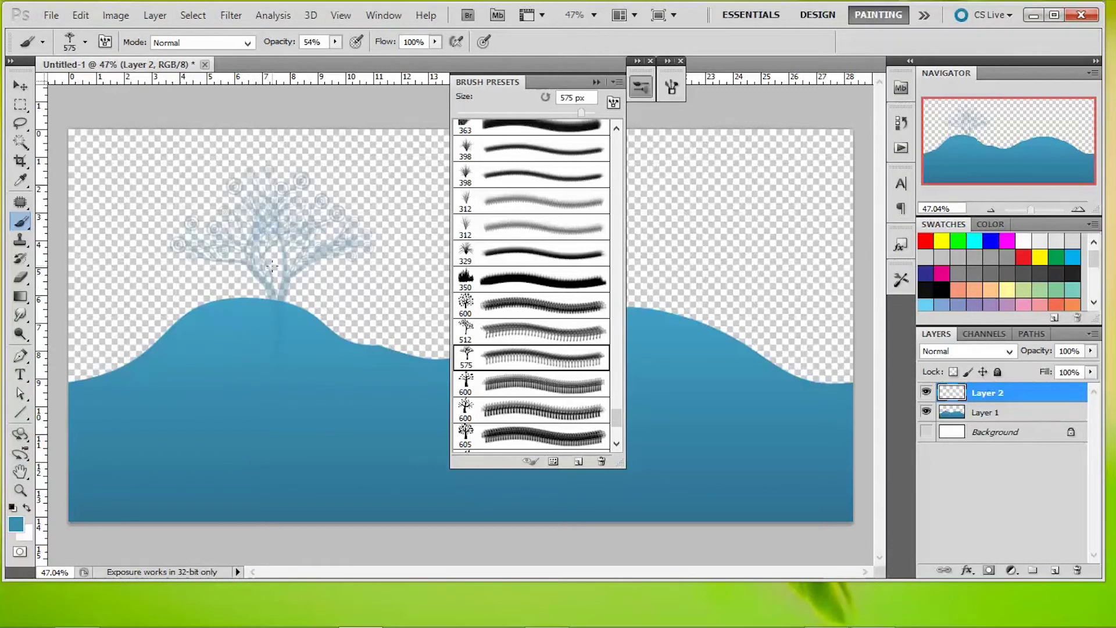
key("ctrl+z")
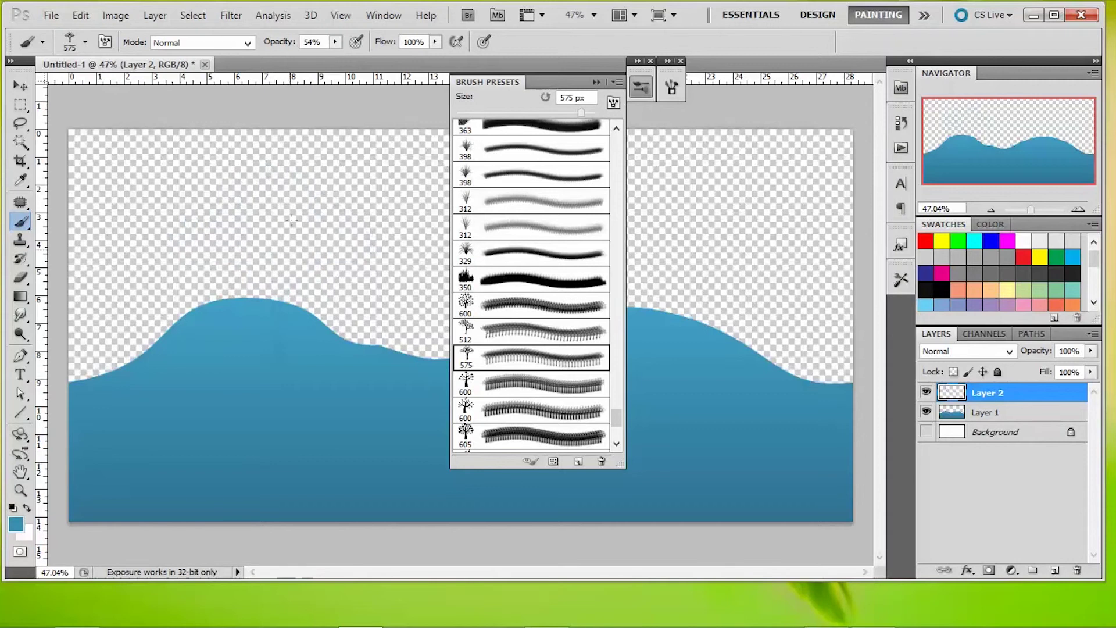
left_click_drag(277, 45, 406, 43)
Resize the tree brush, first to 70 px and then to 81 px.
left_click(84, 42)
left_click_drag(98, 91, 83, 88)
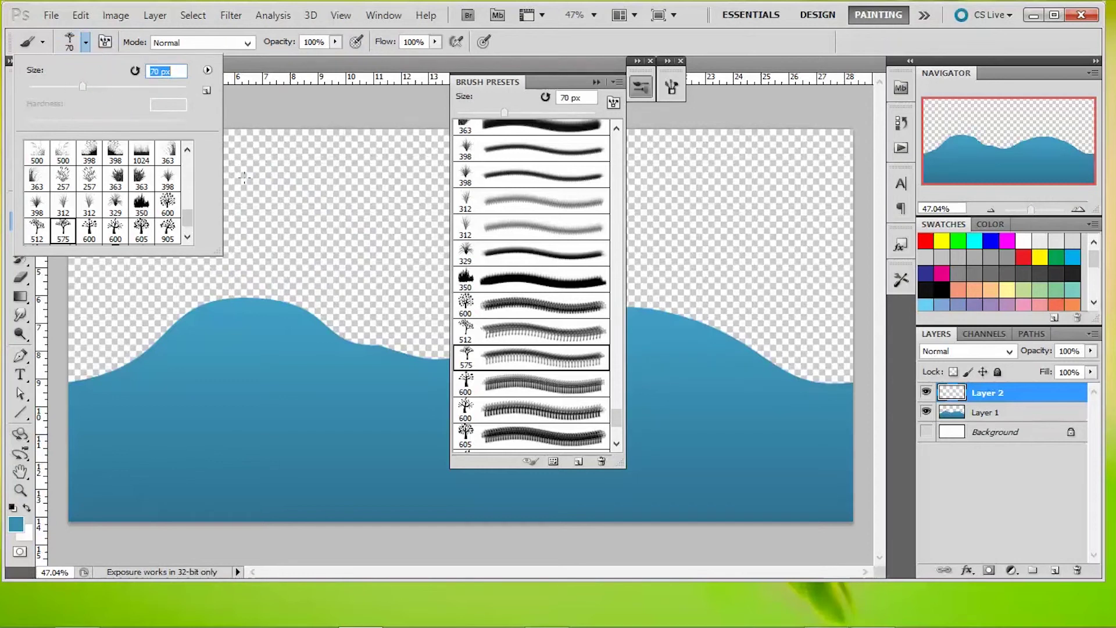
right_click(270, 244)
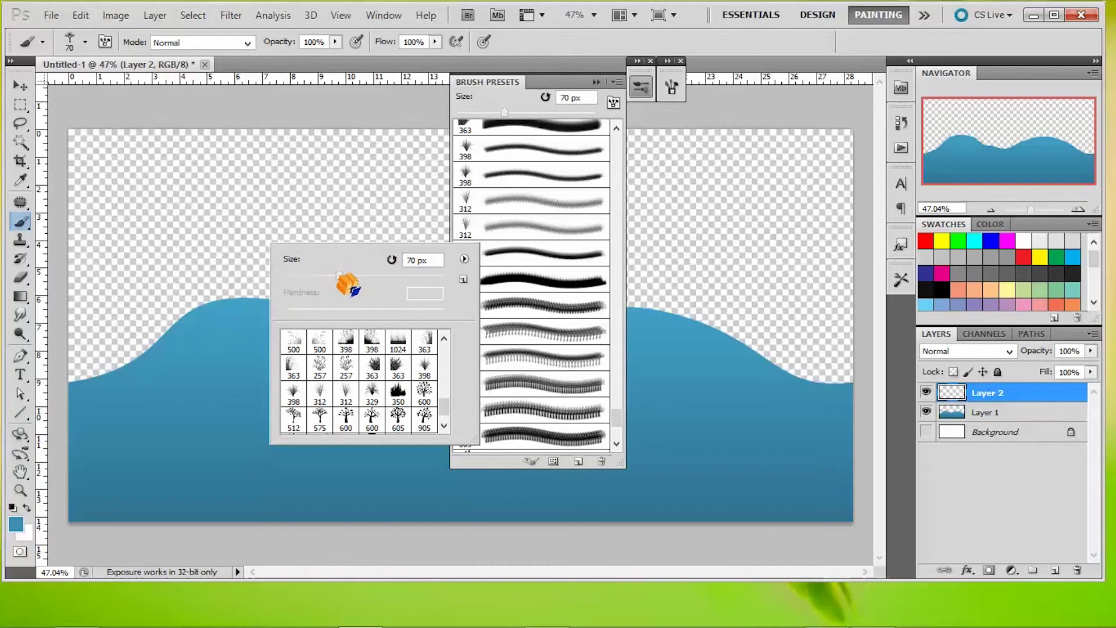
mouse_move(339, 274)
left_mouse_down()
mouse_move(323, 273)
mouse_move(354, 282)
left_mouse_up()
key("Return")
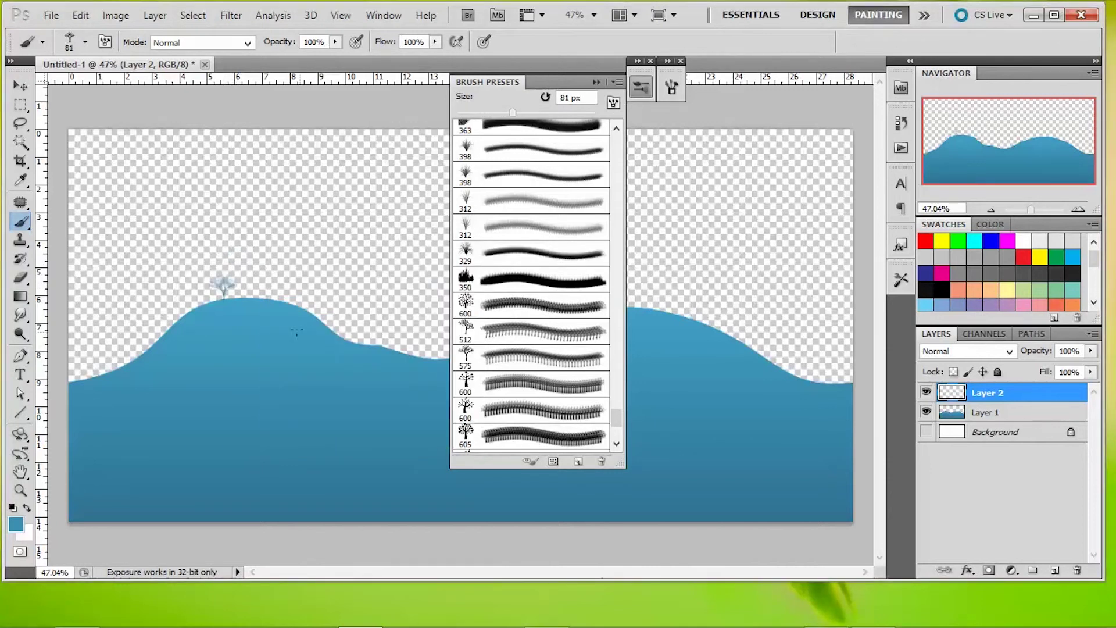
Enlarge the brush to 160 px and stamp a larger tree on the left hilltop.
right_click(268, 291)
left_click_drag(356, 319, 400, 327)
left_click(260, 281)
left_click(262, 278)
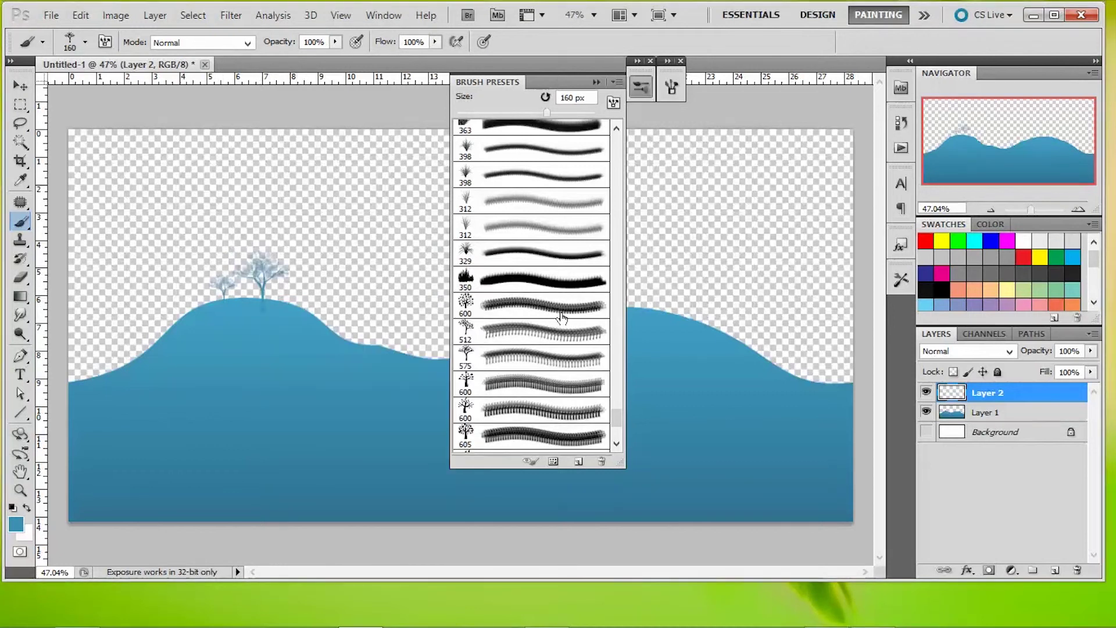
scroll(574, 384, "down", 1)
Stamp a big tree on the right hill with the 600 px tree brush resized to 308 px.
left_click(535, 401)
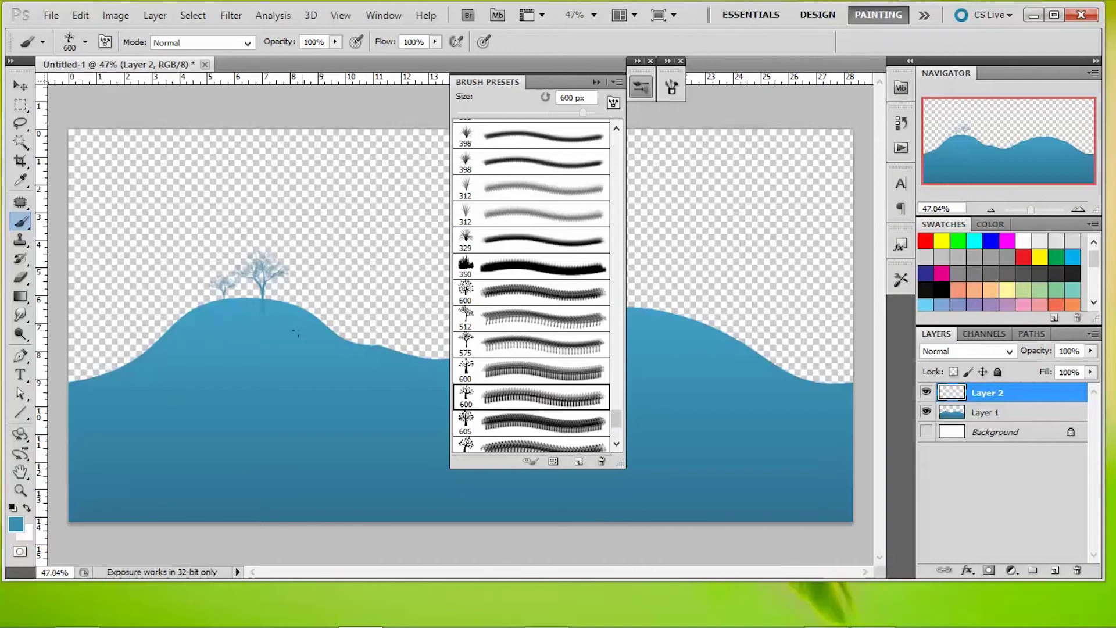
right_click(282, 348)
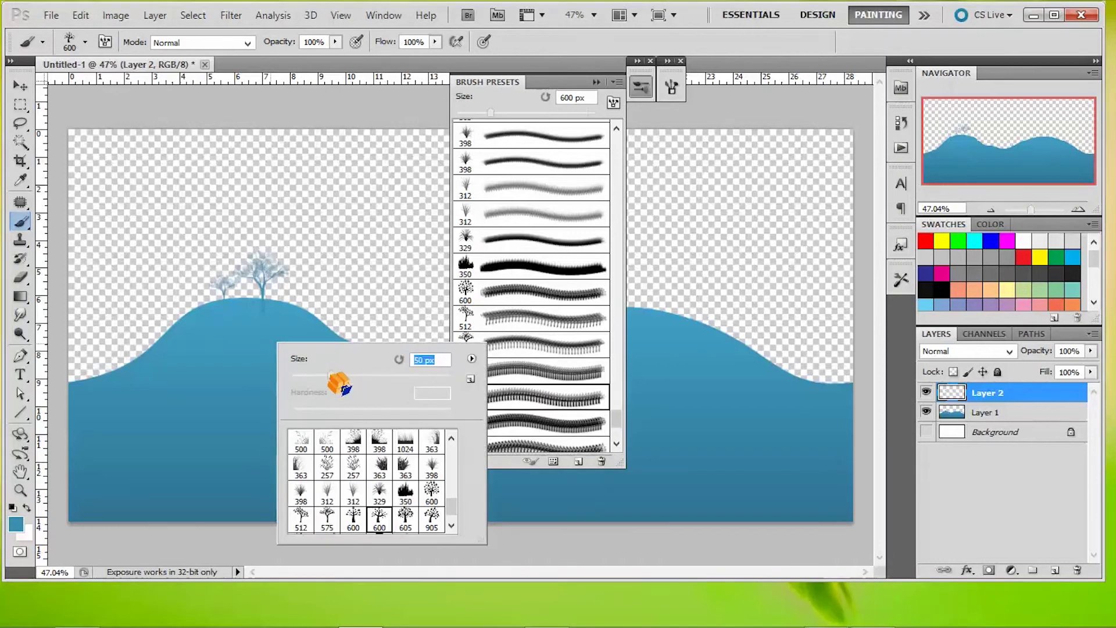
left_click_drag(339, 382, 439, 378)
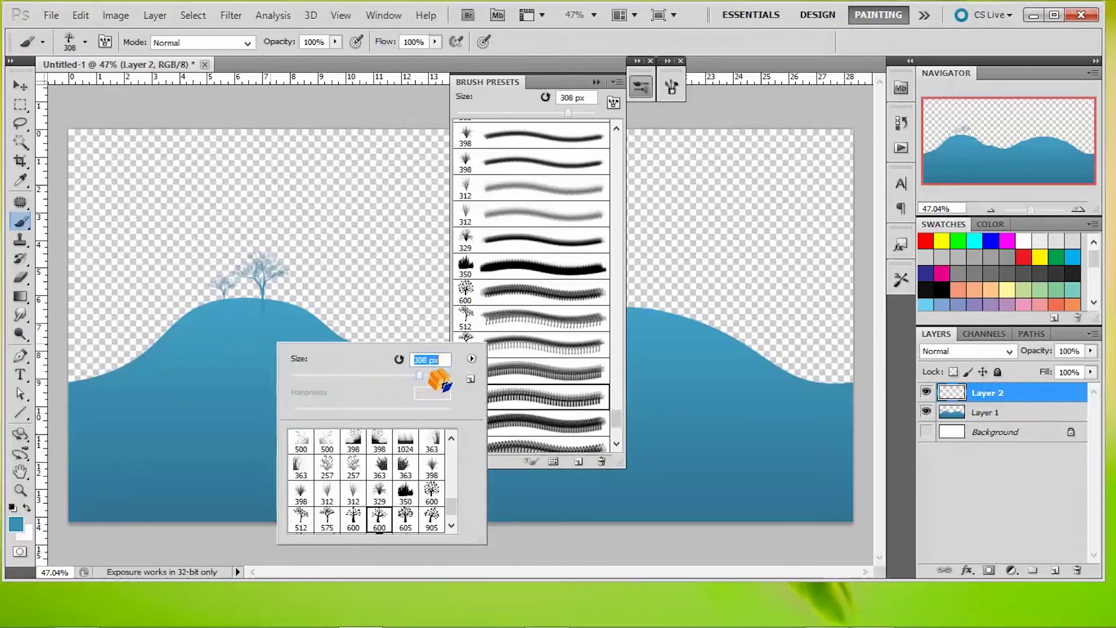
left_click(674, 284)
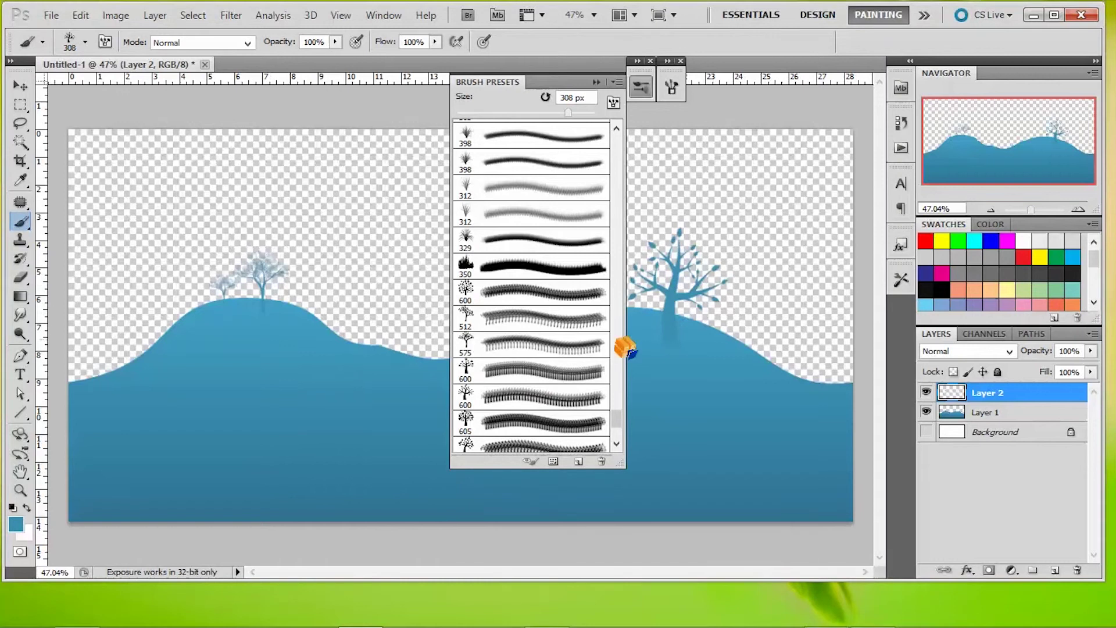
Use the 905 px tree brush at 99 px to stamp a tree low in the valley.
left_click(529, 445)
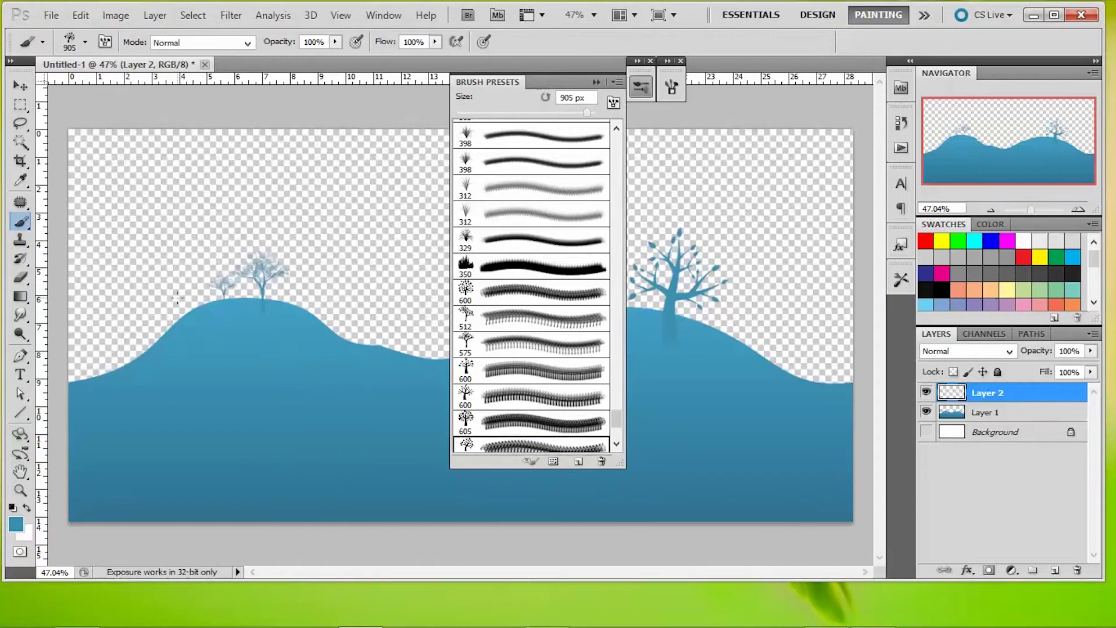
mouse_move(586, 112)
left_mouse_down()
mouse_move(532, 119)
mouse_move(555, 116)
left_mouse_up()
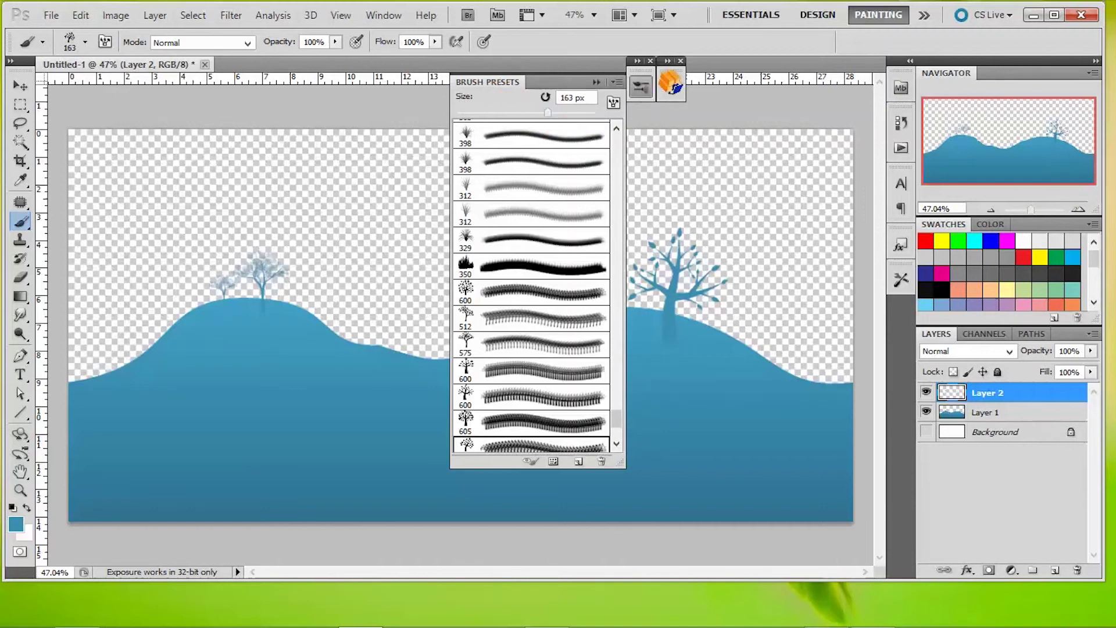
left_click(376, 306)
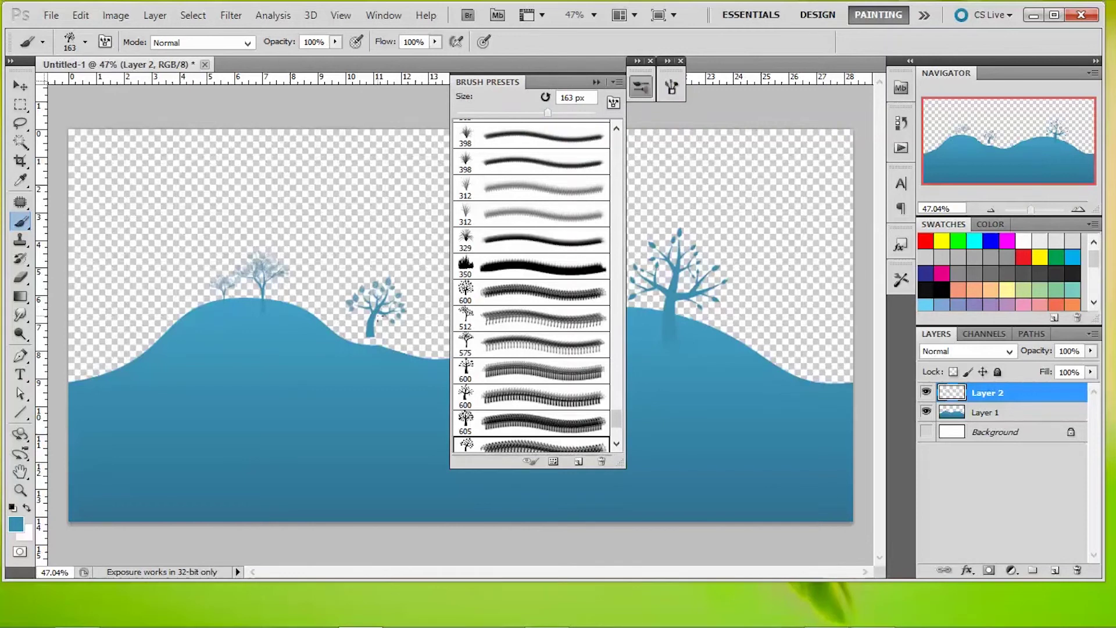
key("ctrl+z")
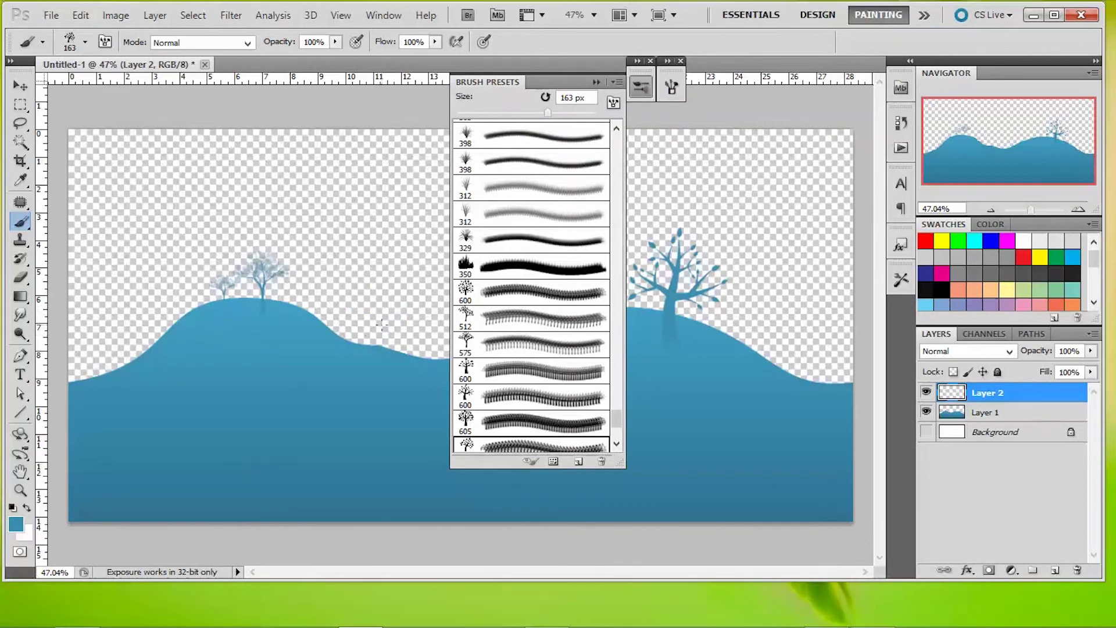
left_click(382, 321)
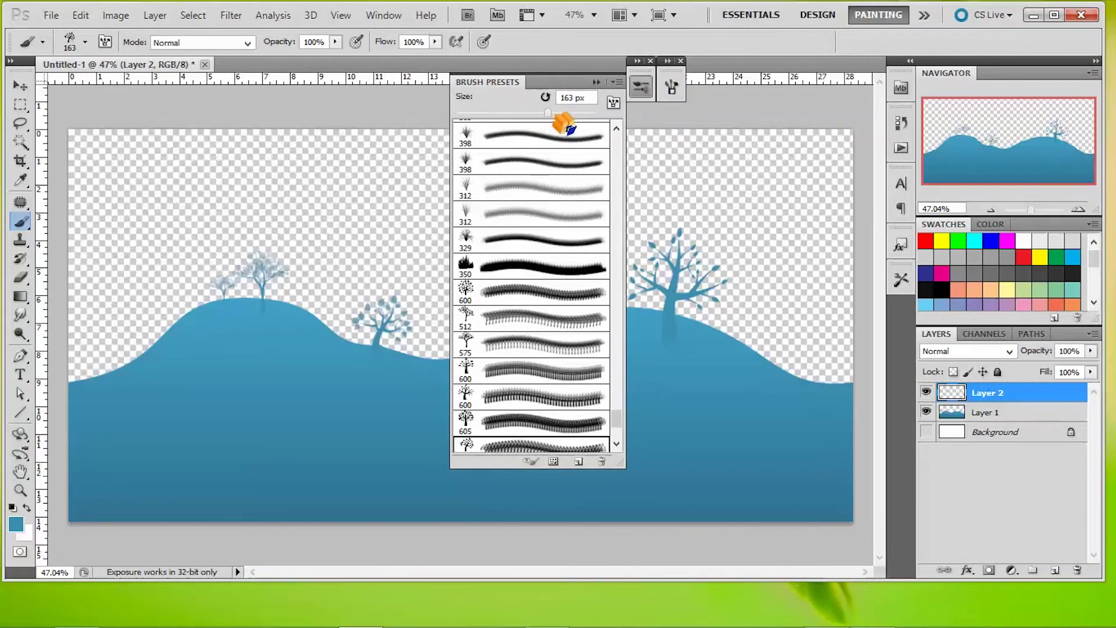
left_click(595, 84)
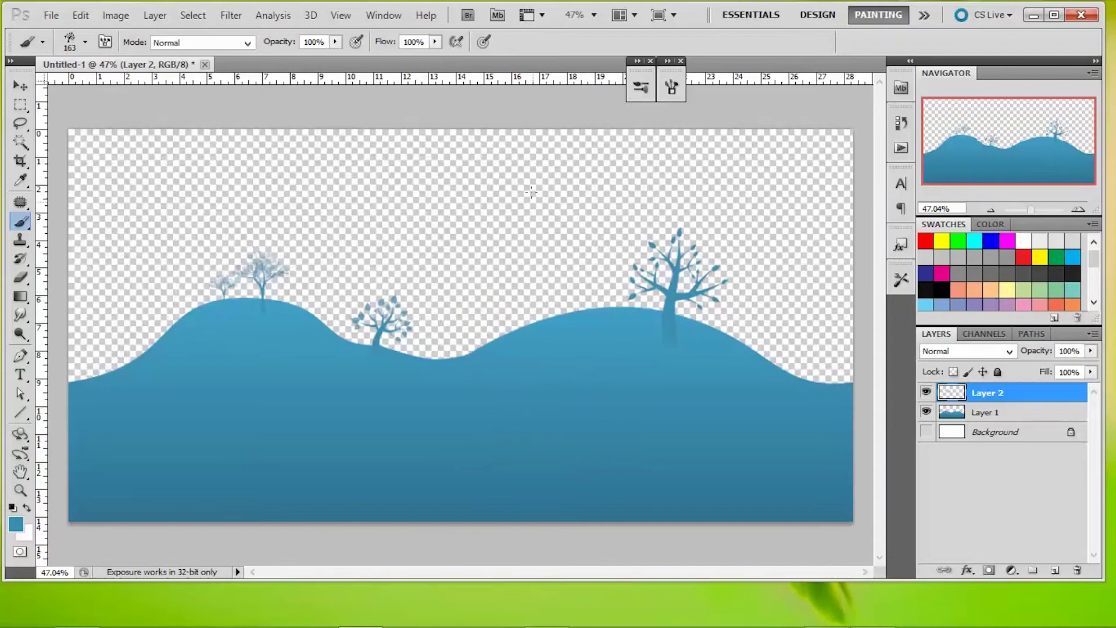
Pick the 350 px grass brush, undo its oversized stamp, and set size to 127 px.
left_click(641, 88)
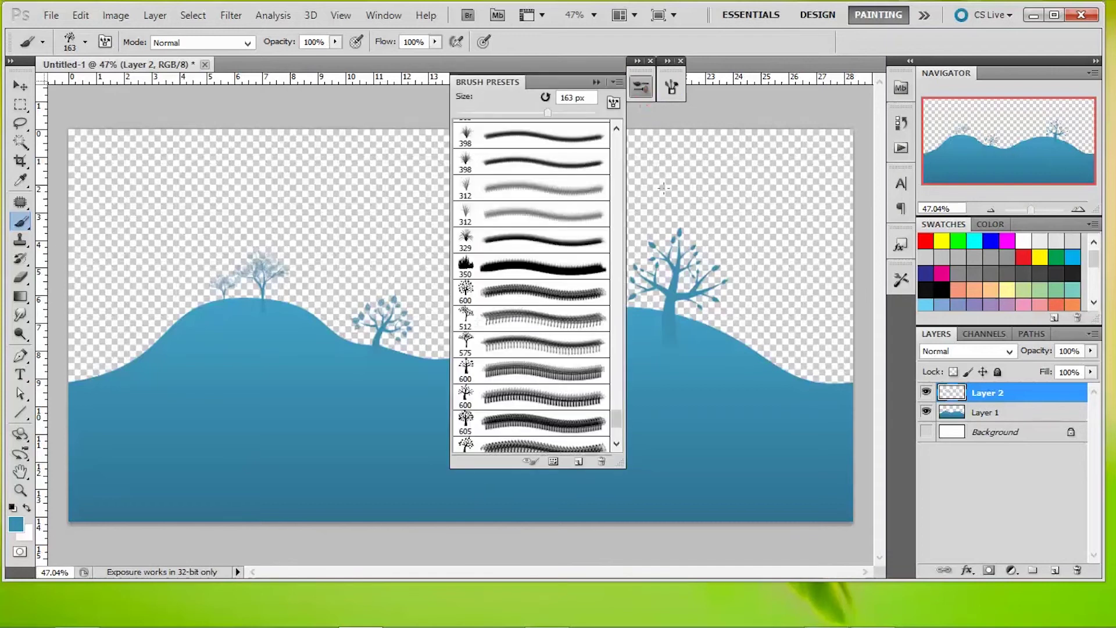
left_click(543, 275)
left_click(343, 331)
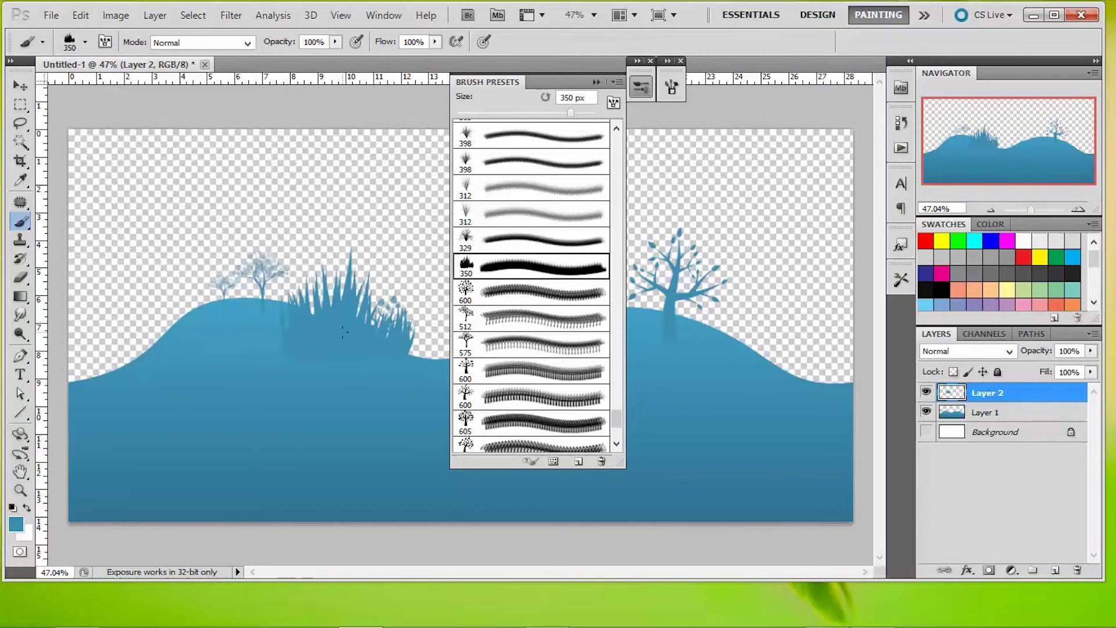
key("ctrl+z")
left_click_drag(570, 112, 535, 113)
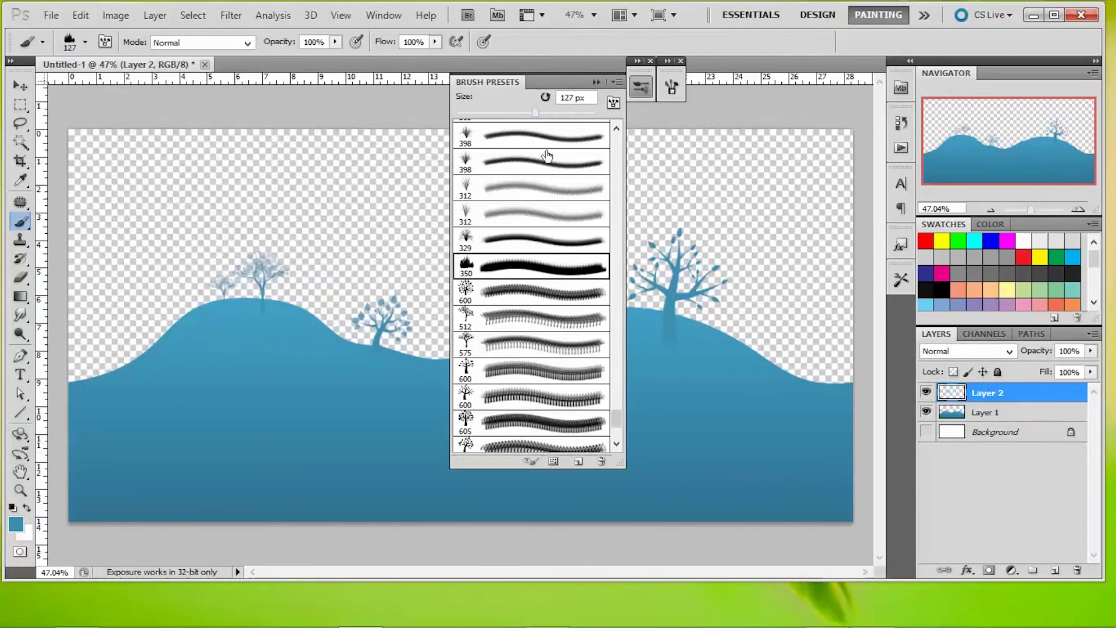
Paint grass clumps along the right hill edge and at the left end of the hills.
left_click_drag(735, 345, 776, 370)
left_click(832, 378)
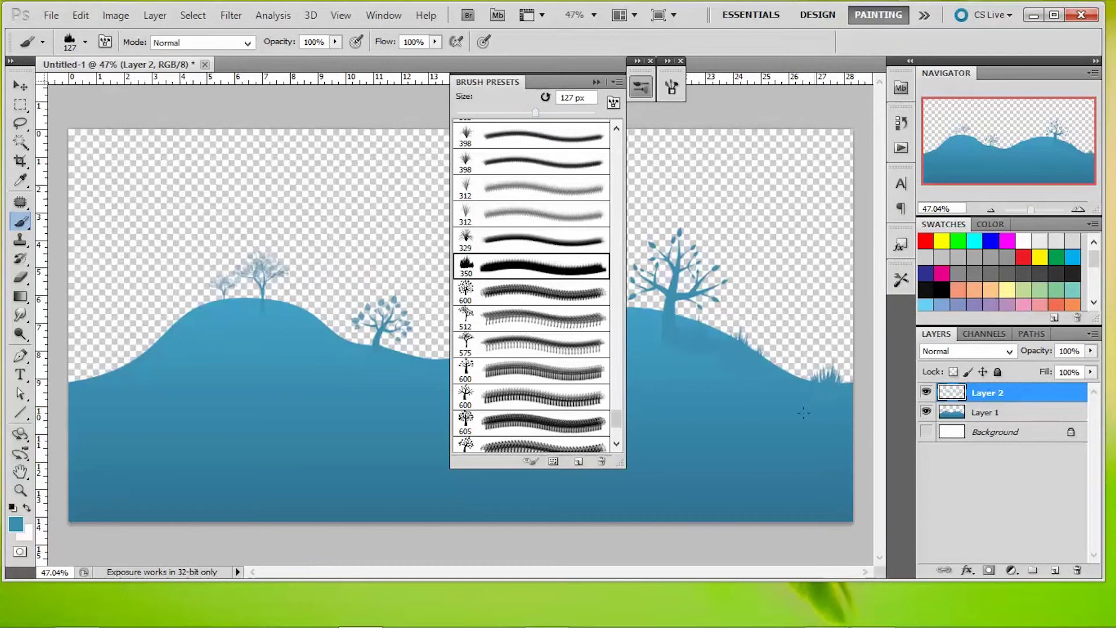
left_click(109, 364)
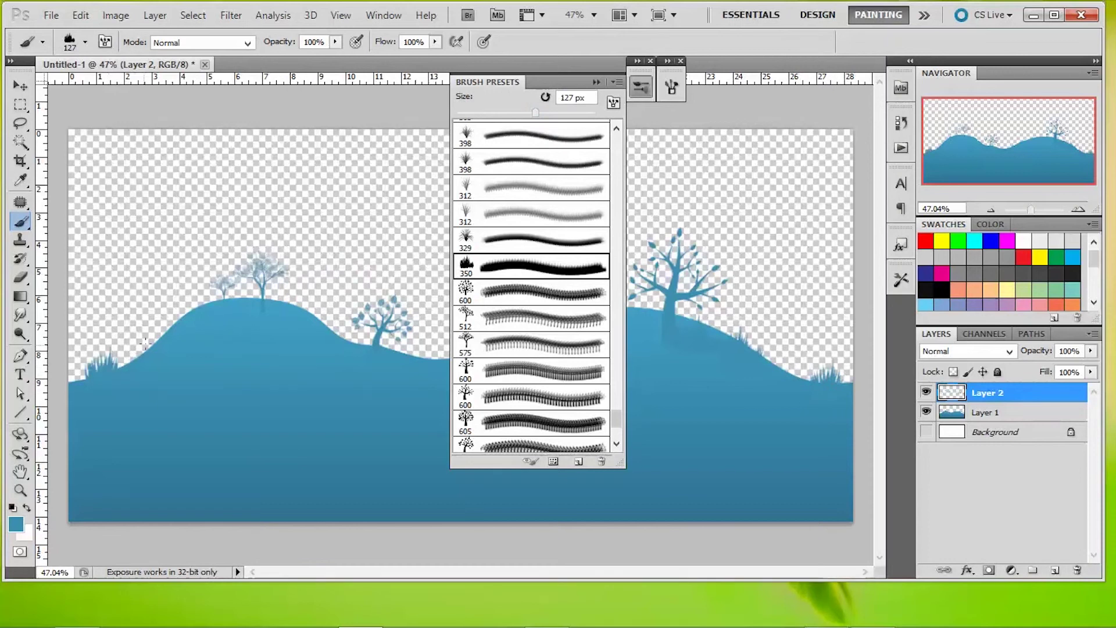
left_click(164, 323)
key("ctrl+z")
Tilt the grass brush tip angle to 42° in the Brush panel.
left_click(642, 87)
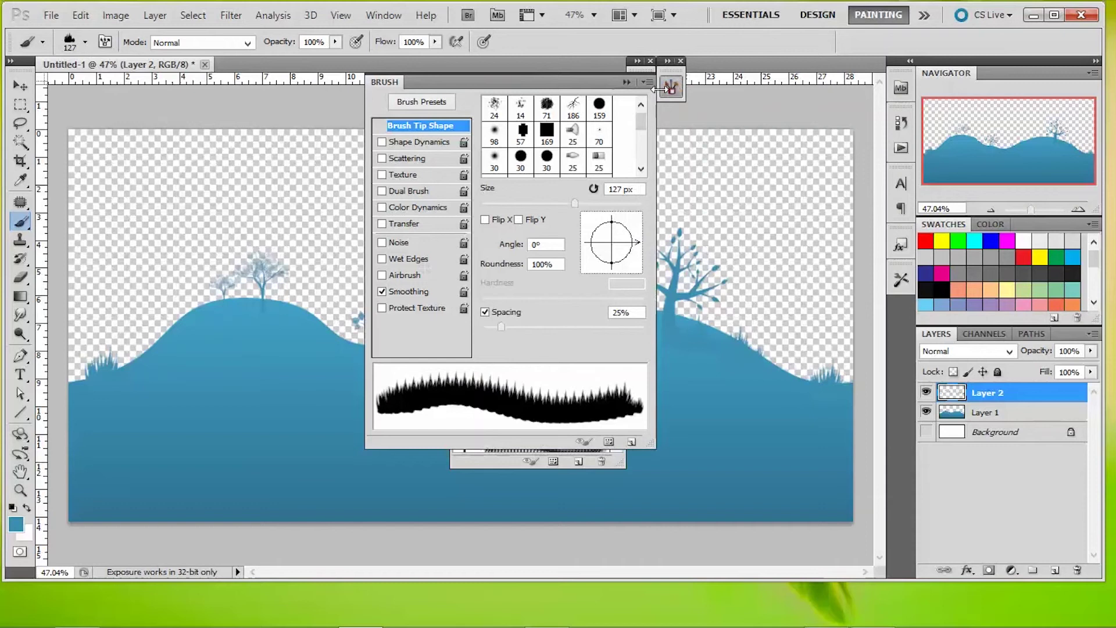
left_click_drag(639, 240, 637, 232)
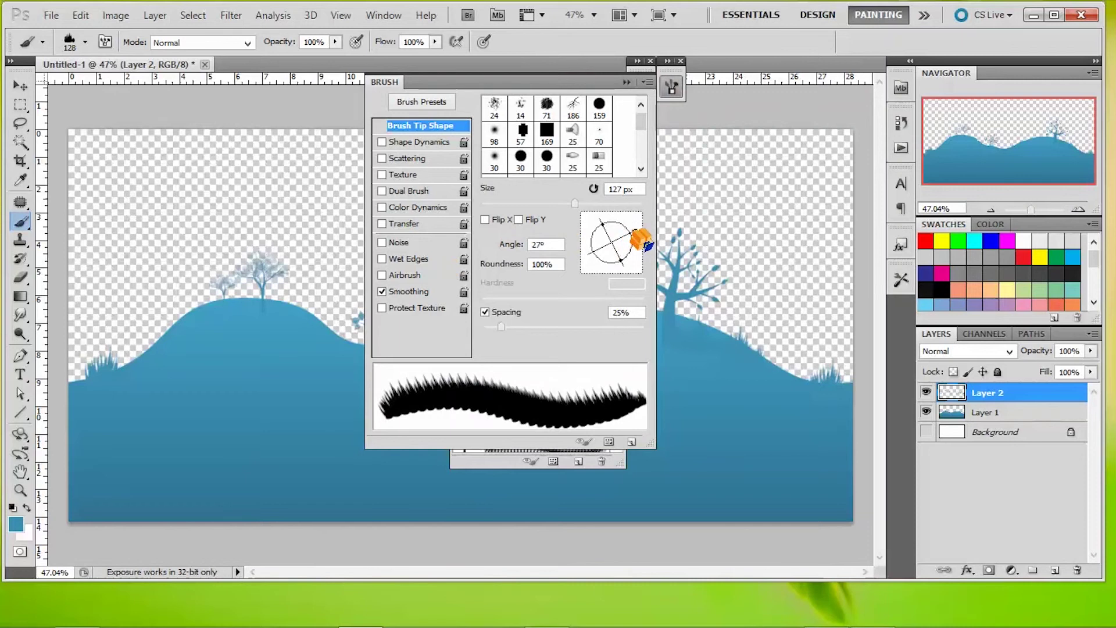
left_click_drag(645, 243, 644, 235)
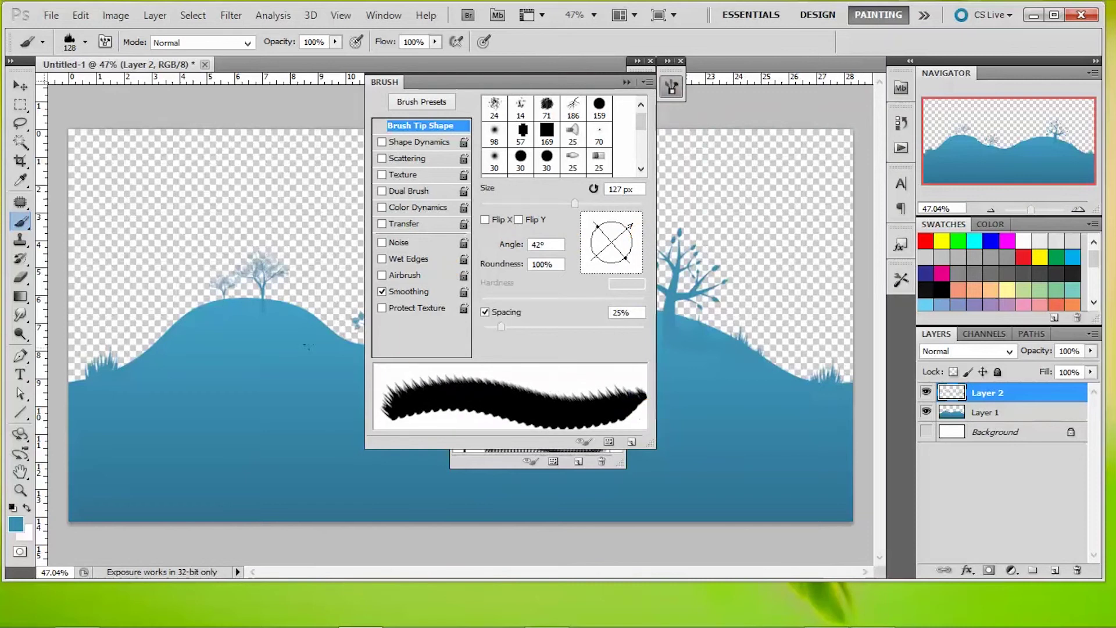
Paint a slanted grass tuft high on the left hill's slope.
left_click(168, 317)
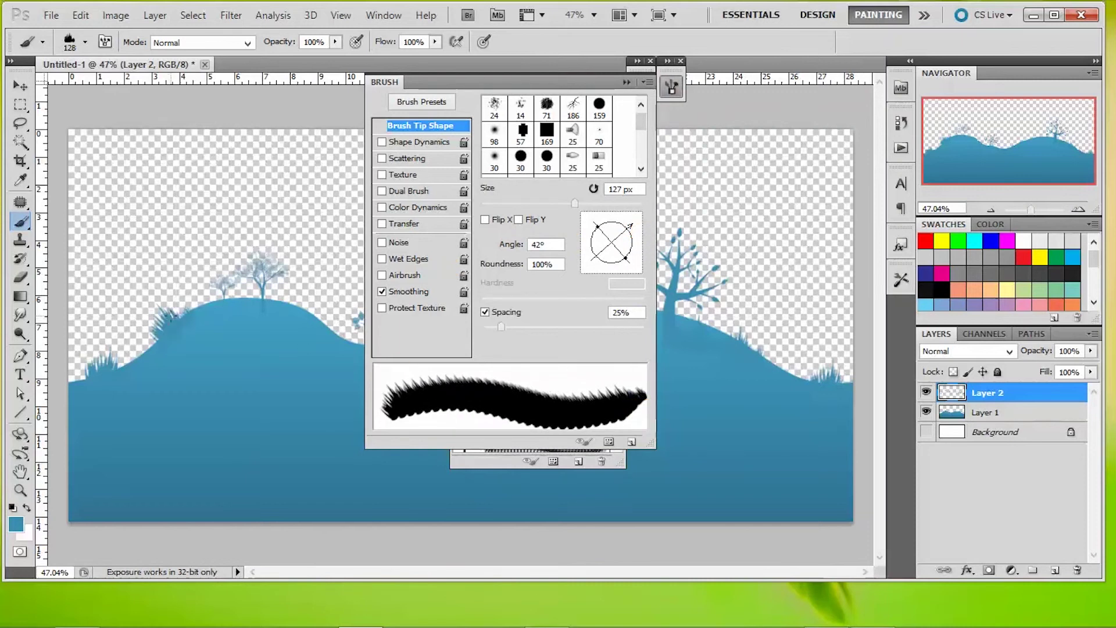
key("ctrl+z")
left_click(180, 316)
scroll(227, 388, "up", 2)
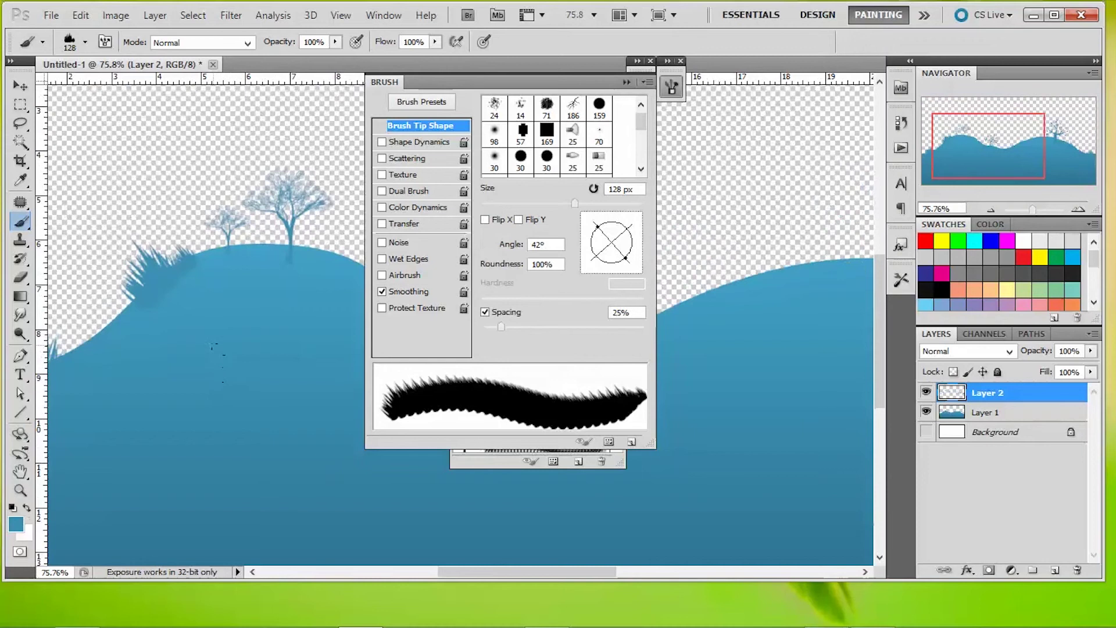
Repaint the left-hill grass clump just below the hilltop trees after several undone attempts.
left_click(630, 86)
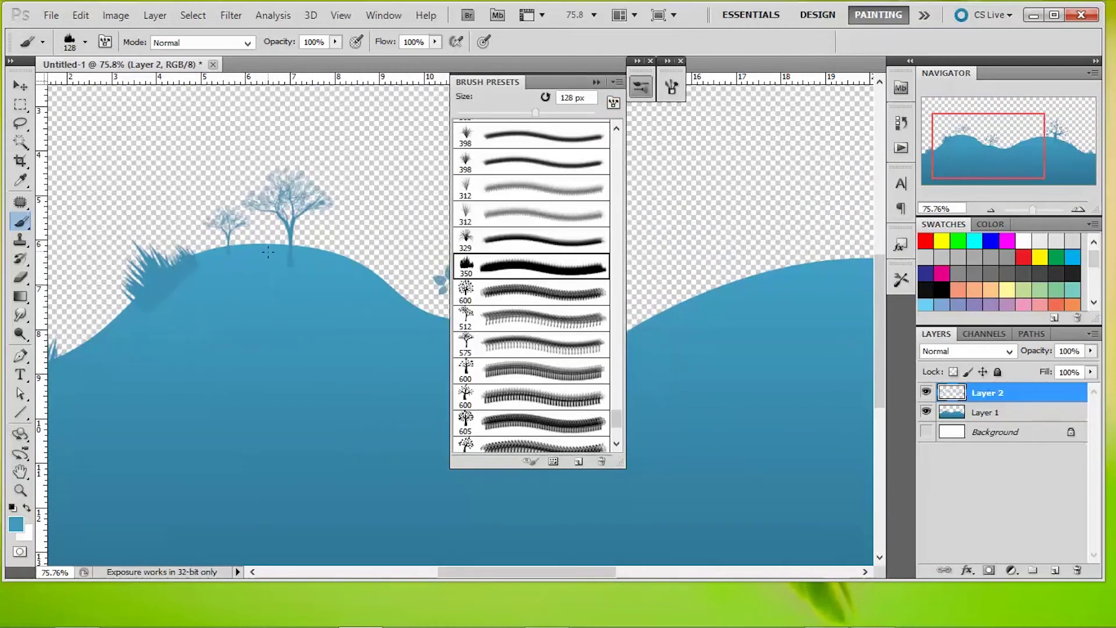
key("ctrl+z")
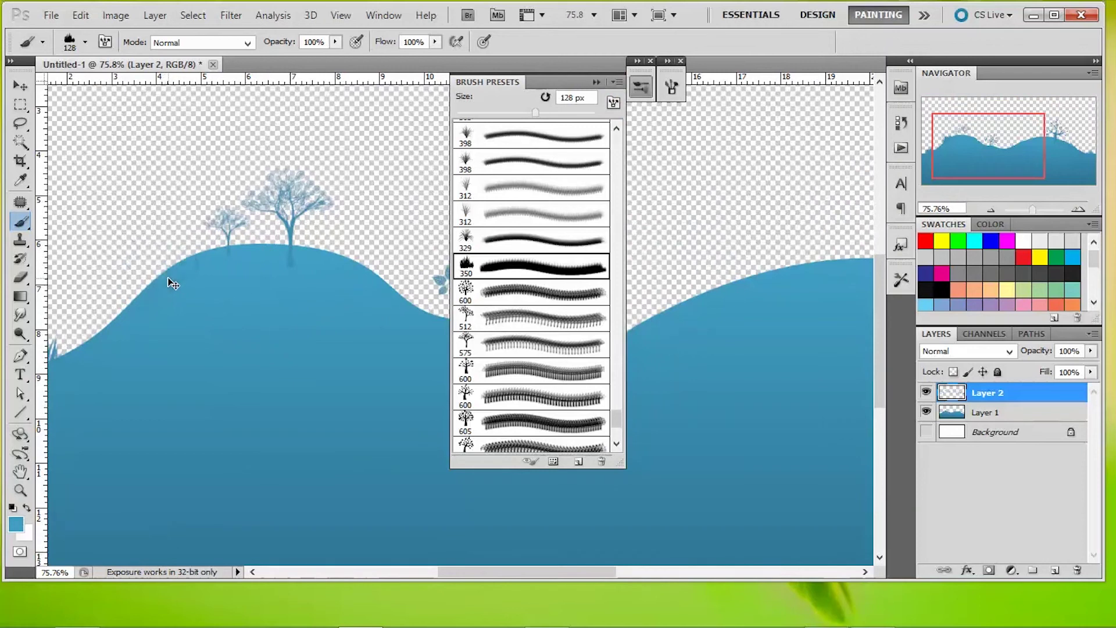
left_click(147, 275)
key("ctrl+z")
left_click(153, 276)
key("ctrl+z")
left_click(147, 273)
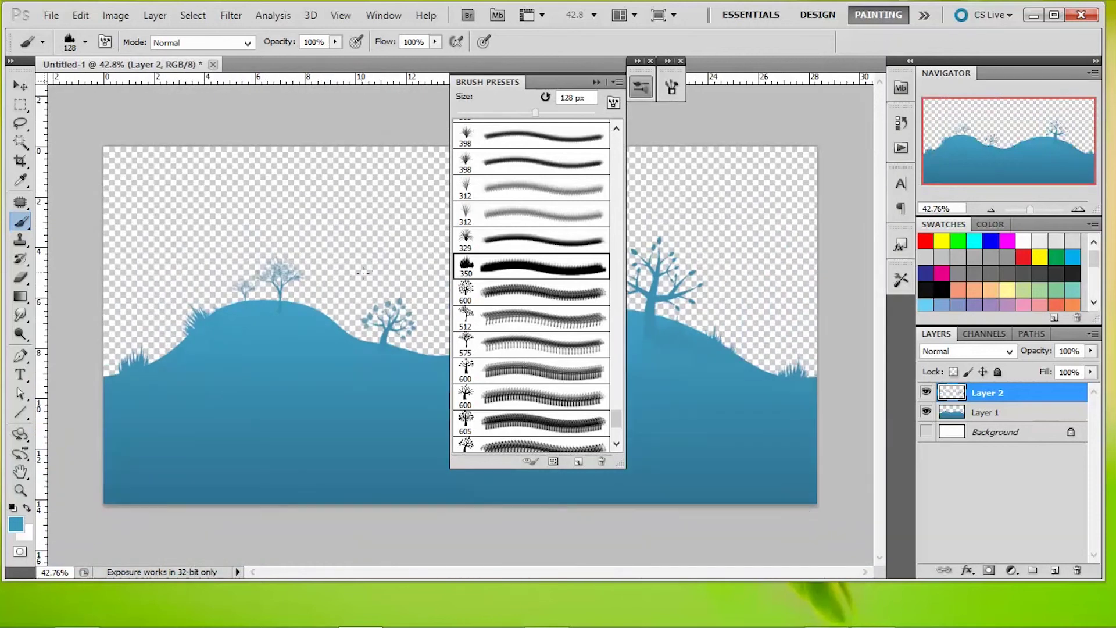
Start Save As and choose PNG as the file format.
left_click(51, 15)
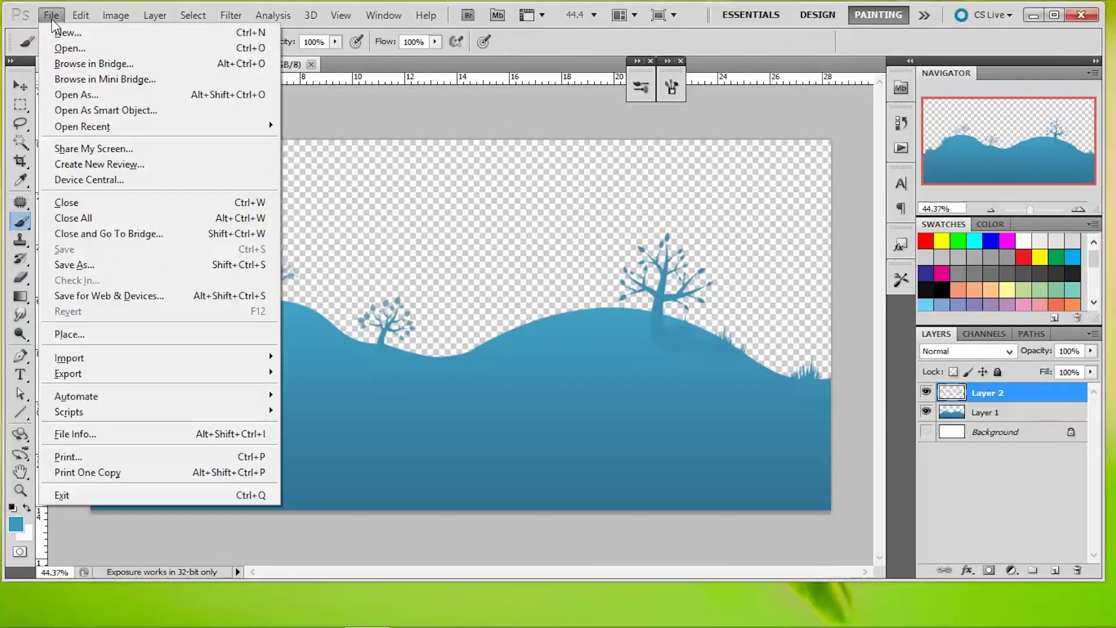
left_click(152, 264)
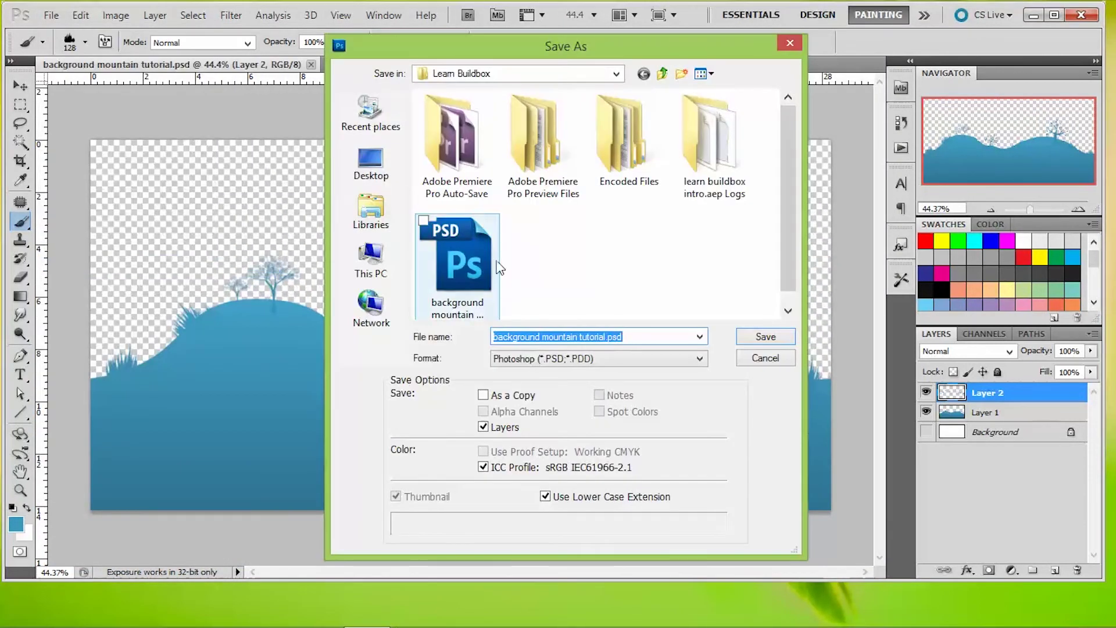
left_click(645, 358)
left_click(517, 532)
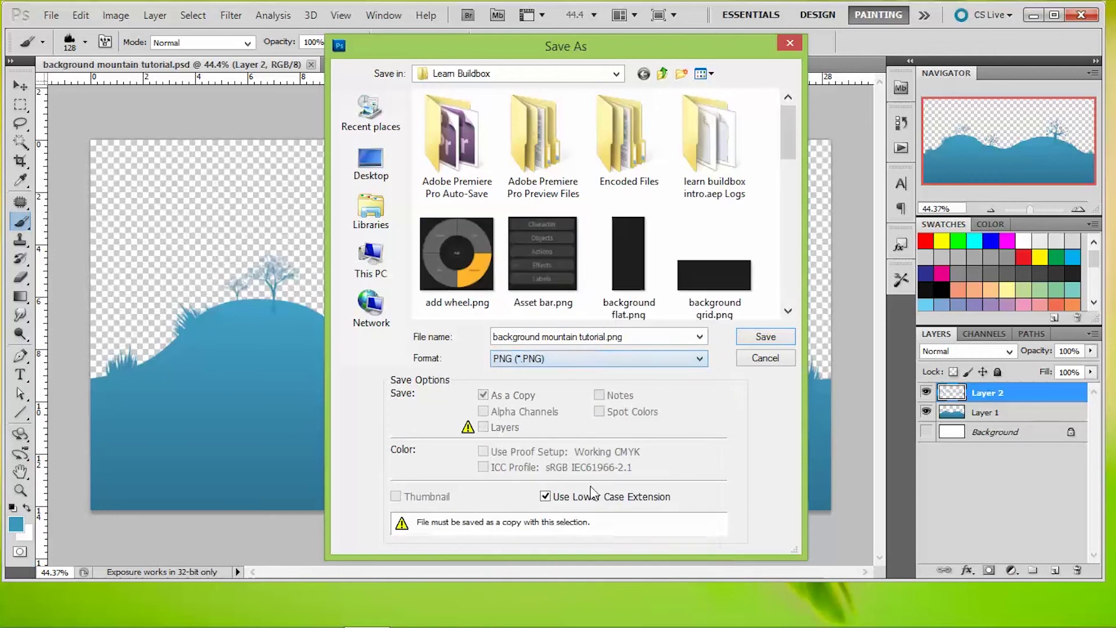
Save as mountain blue less boring.png in Pictures > assets for games > backgrounds, replacing the old file.
left_click(389, 204)
double_click(459, 152)
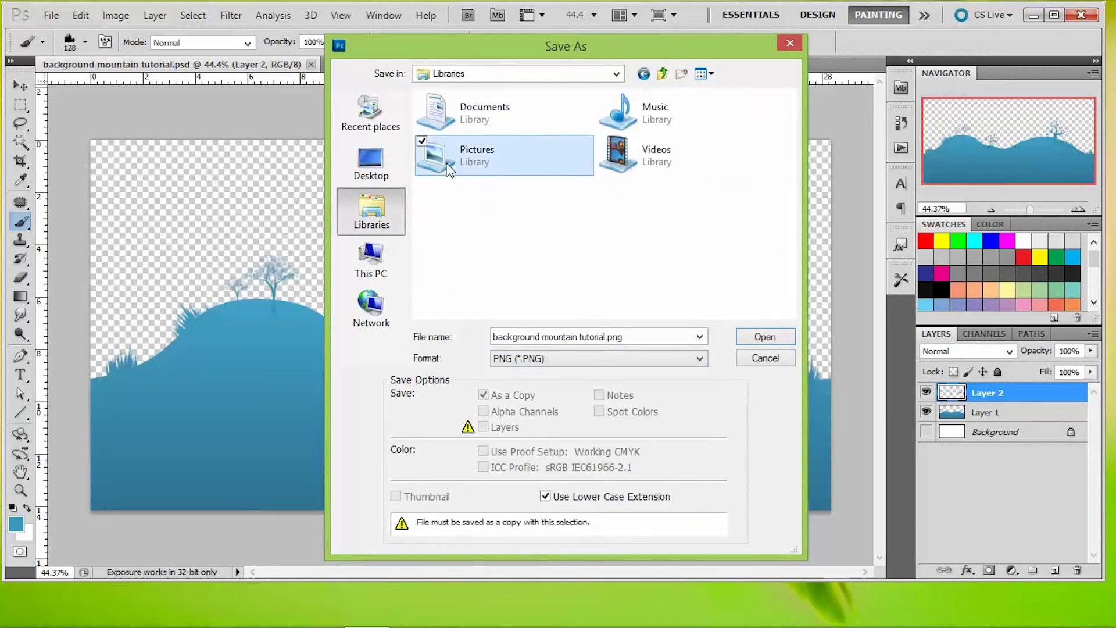
double_click(451, 138)
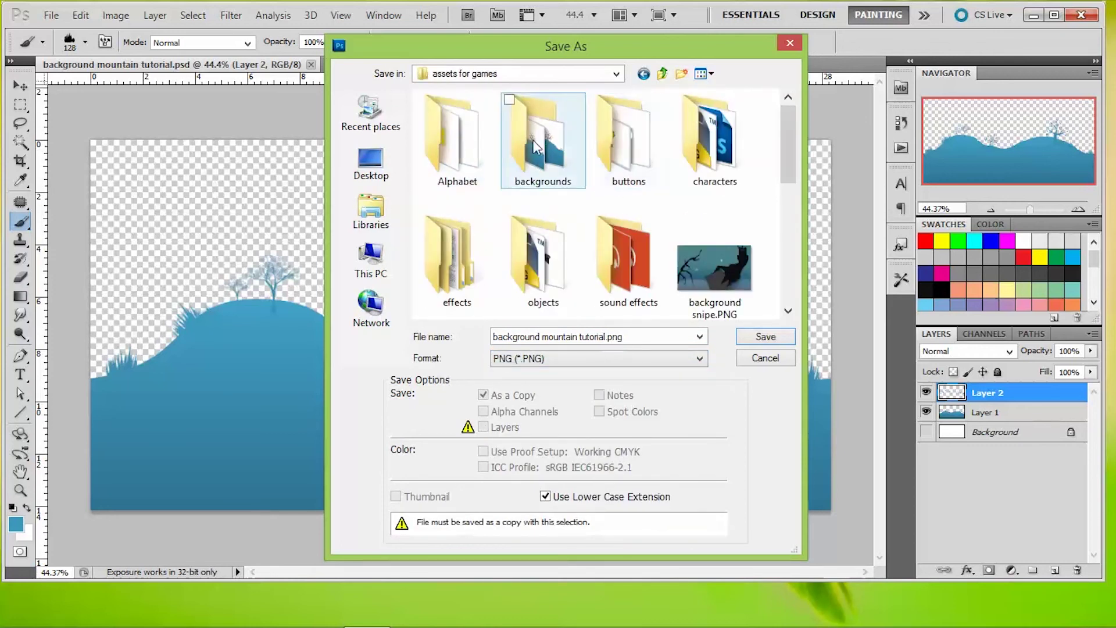
double_click(543, 139)
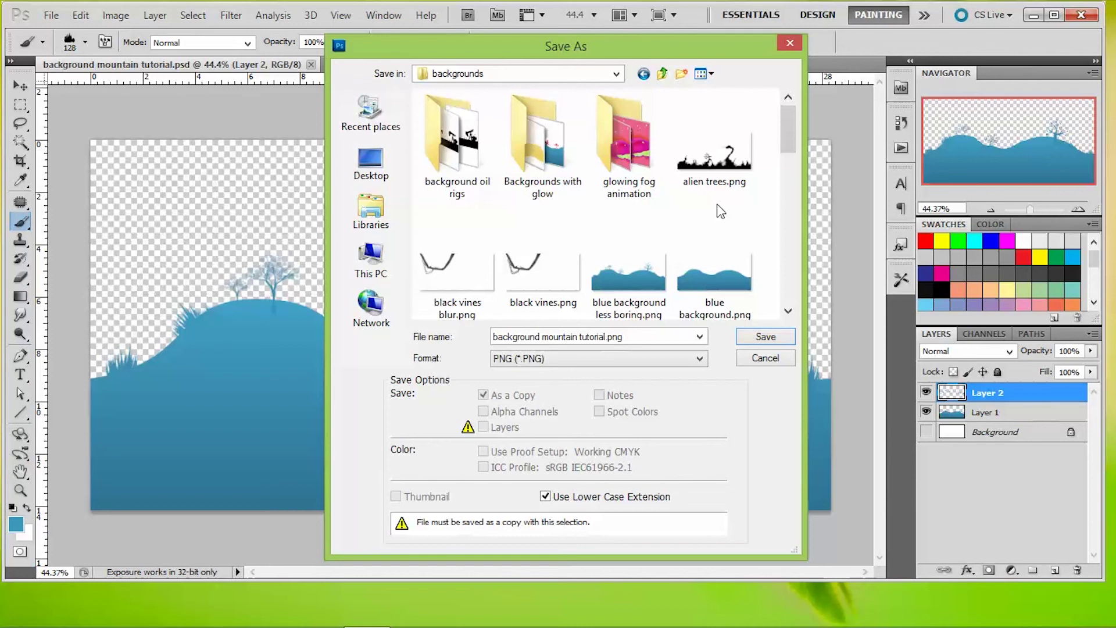
left_click(656, 332)
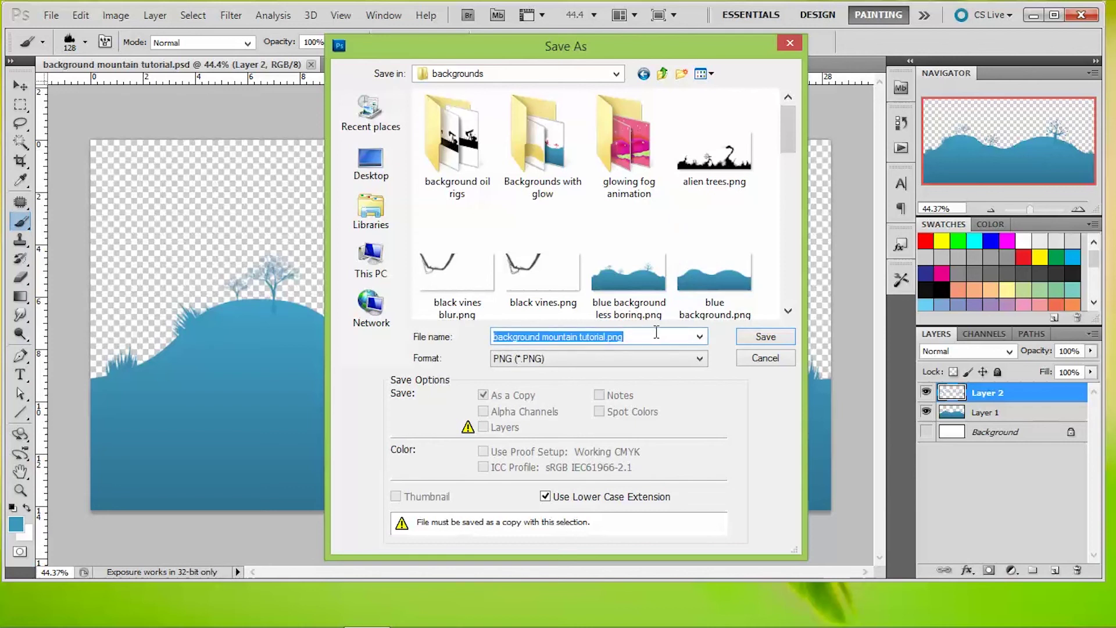
type("mountain blue less boring")
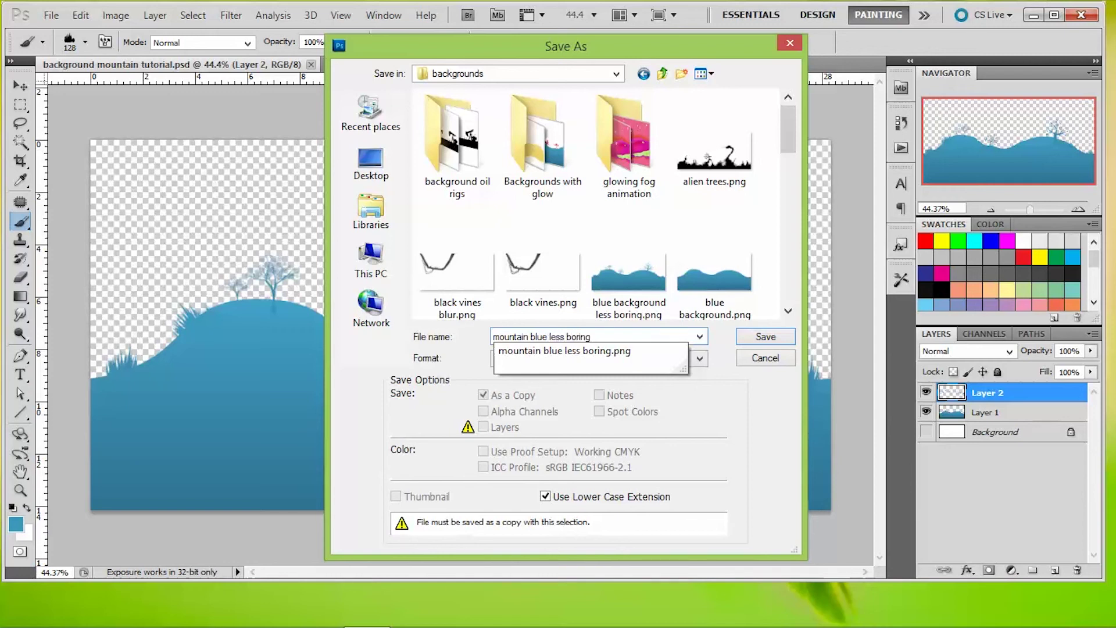
left_click(771, 340)
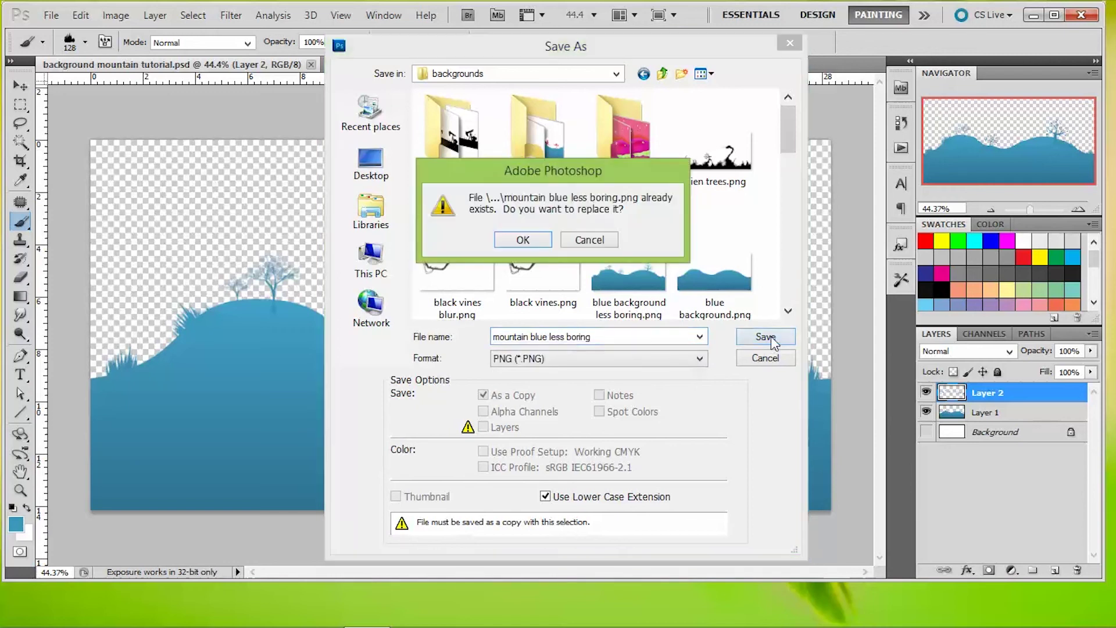
left_click(534, 238)
left_click(598, 213)
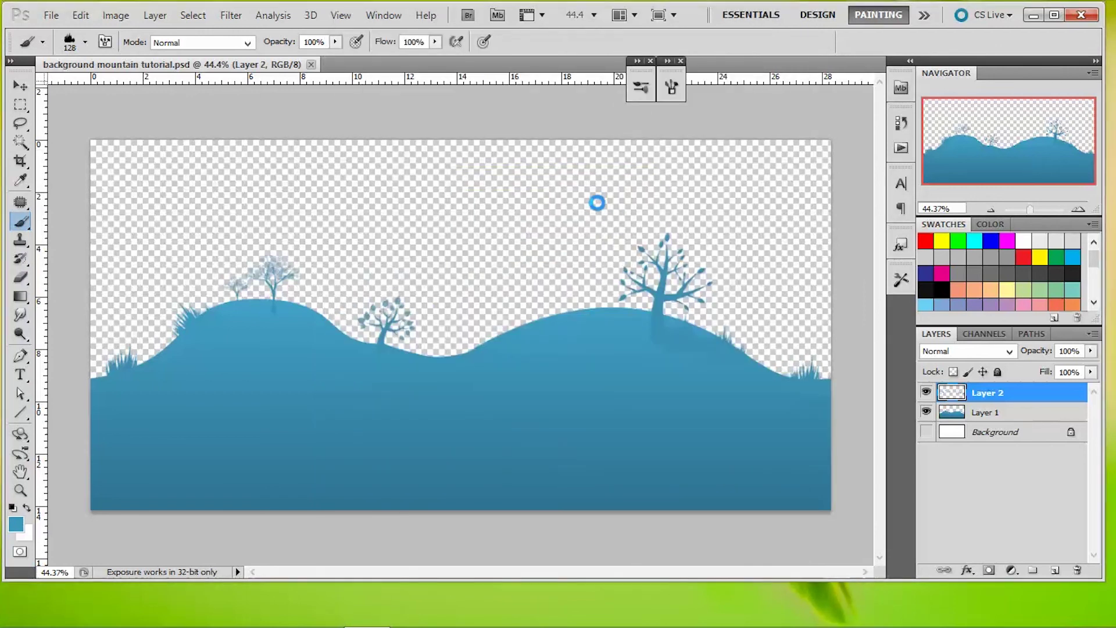